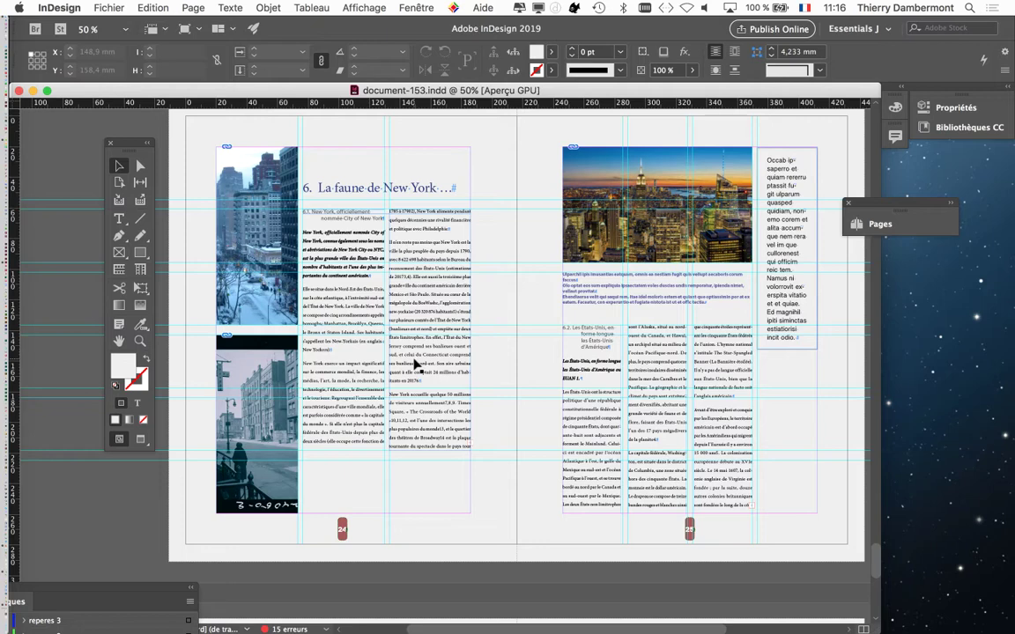
- Review the document's Adjust Layout settings for page size, margins, bleed and font scaling, and cancel without applying changes
{"action": "left_click", "coordinate": [108, 7]}
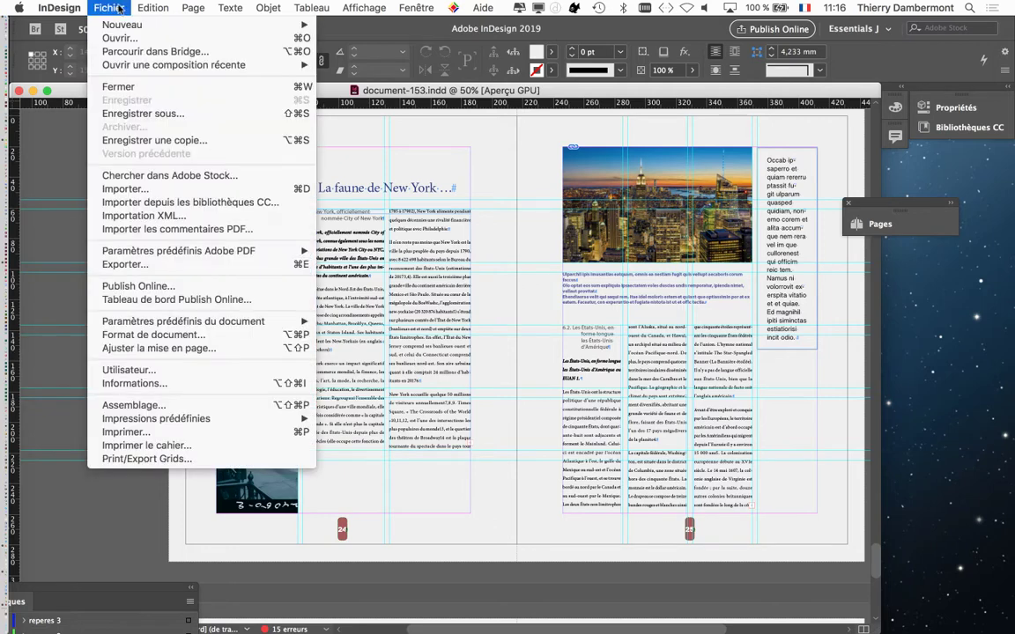
{"action": "left_click", "coordinate": [181, 348]}
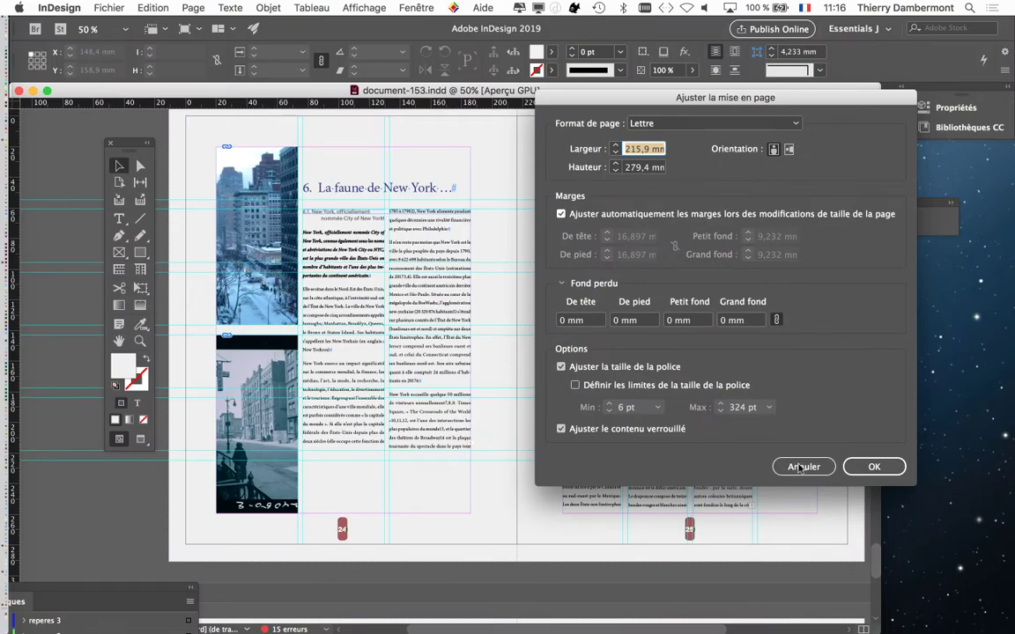
{"action": "left_click", "coordinate": [800, 468]}
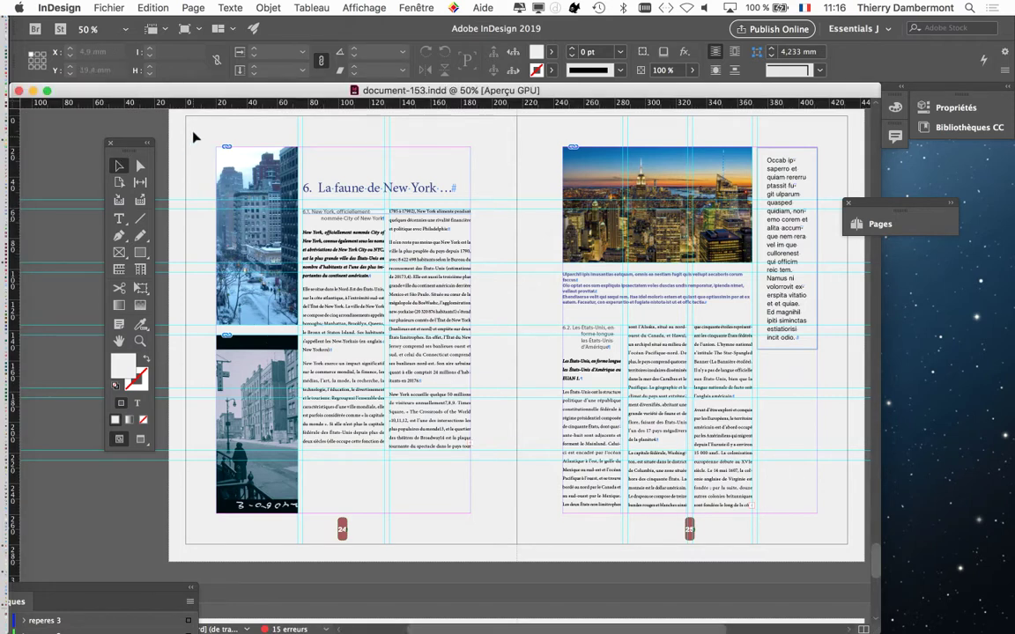
- Preview the page 24–25 spread without guides and frame edges, and return to the normal view
{"action": "scroll", "coordinate": [193, 143], "scroll_direction": "up", "scroll_amount": 2}
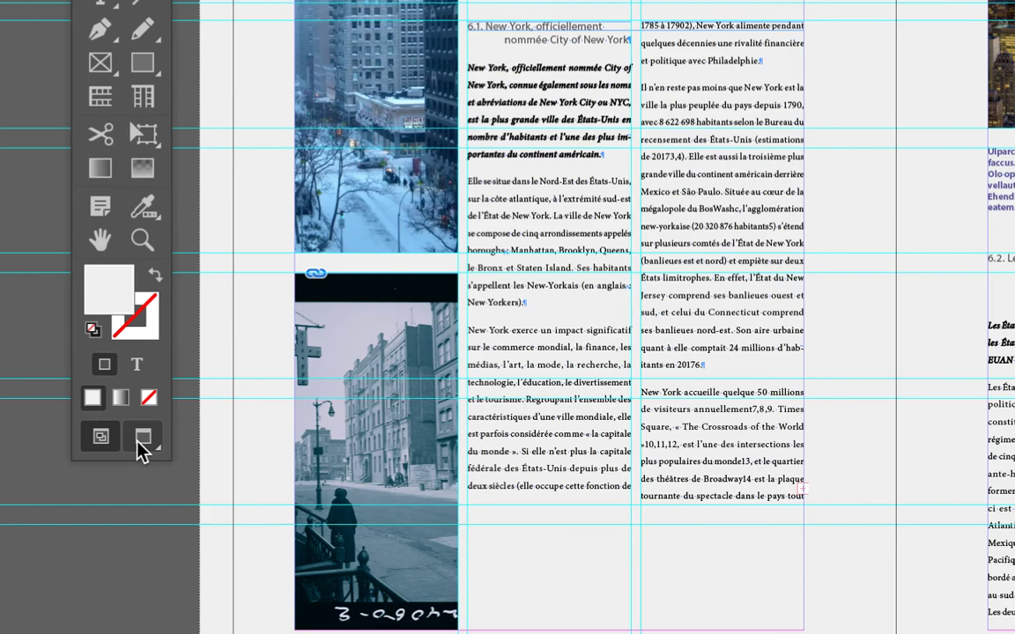
{"action": "left_click", "coordinate": [139, 441]}
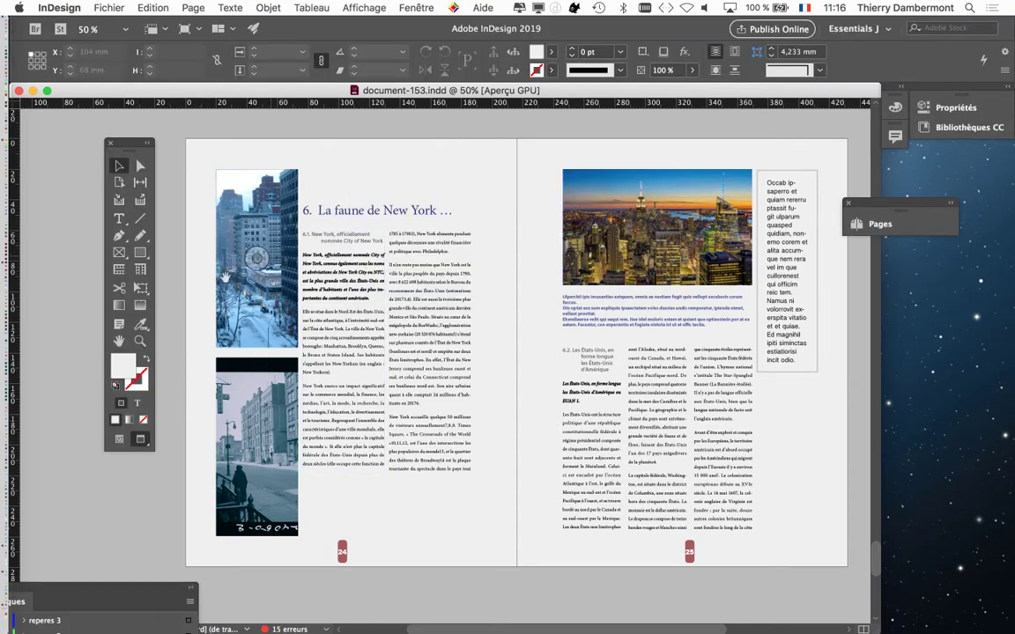
{"action": "key", "text": "w"}
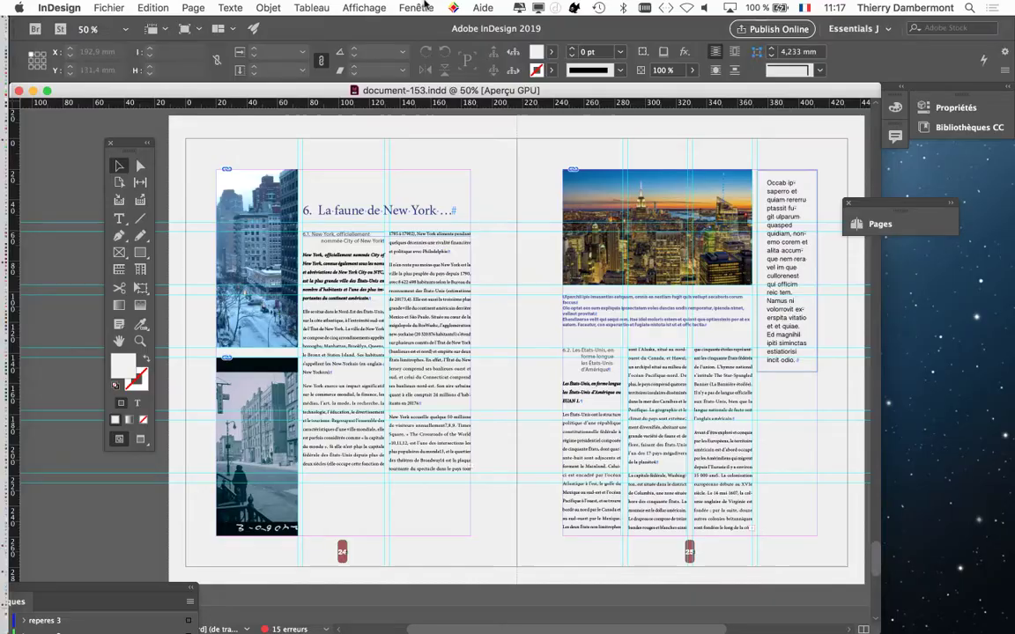
- Show the document's page thumbnails and select all master spreads from A-Master to G-Master
{"action": "left_click", "coordinate": [417, 8]}
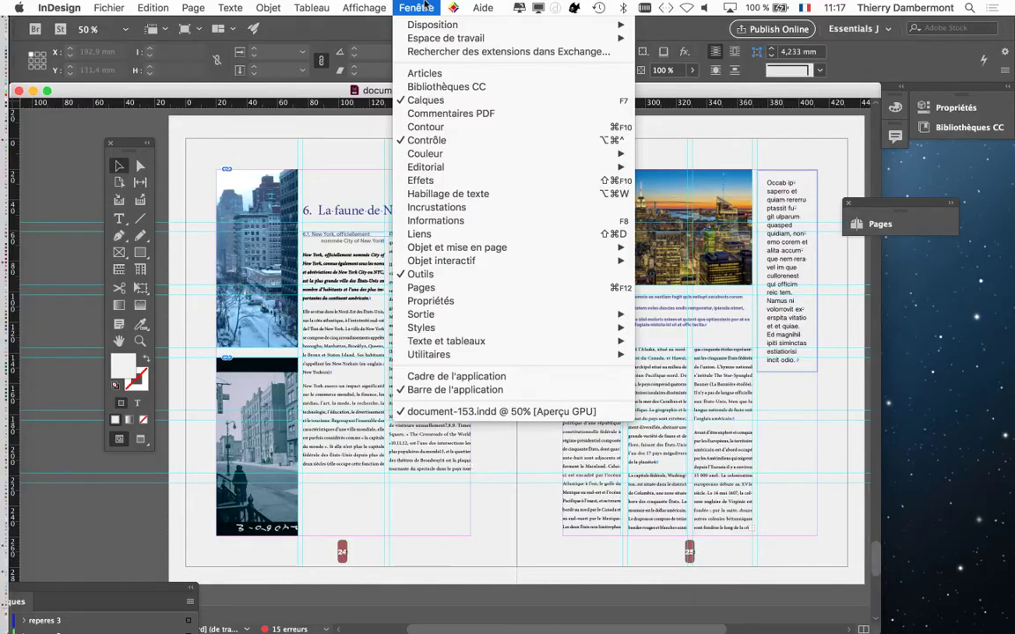
{"action": "left_click", "coordinate": [447, 288]}
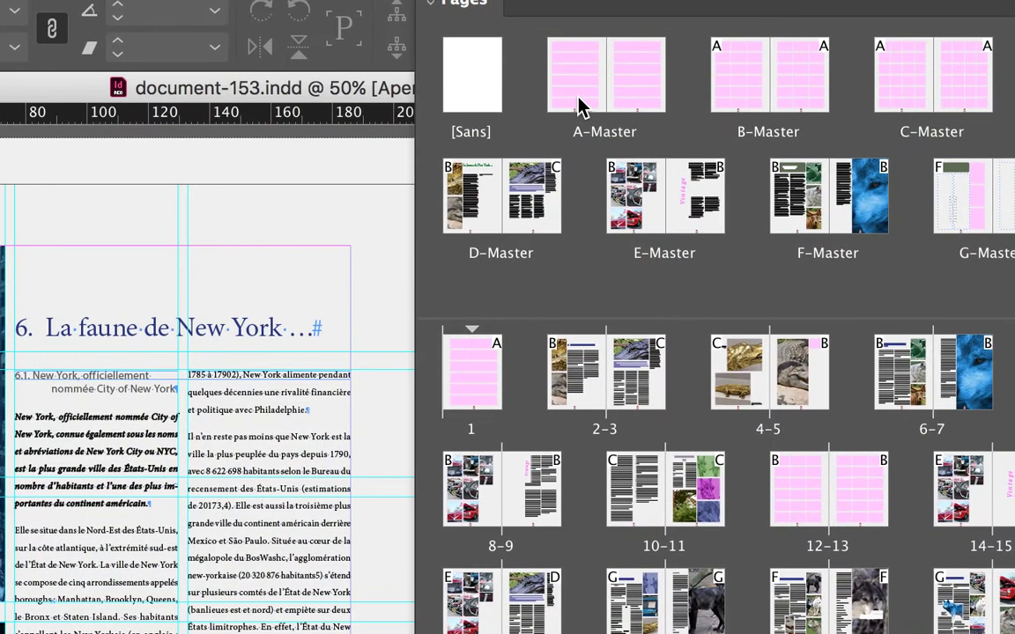
{"action": "left_click", "coordinate": [579, 106]}
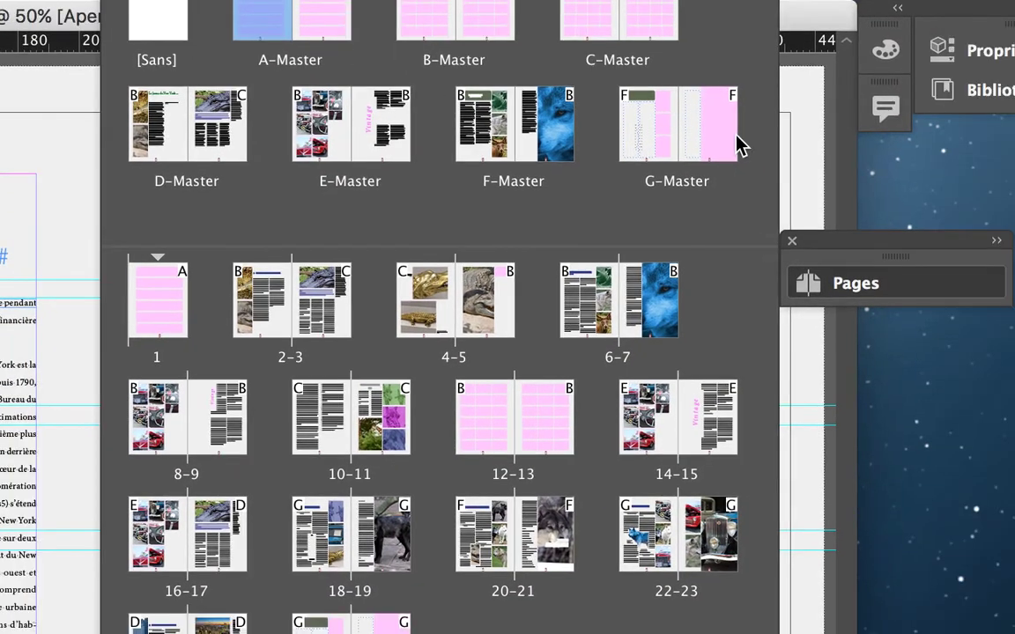
{"action": "left_click", "coordinate": [736, 144], "text": "shift"}
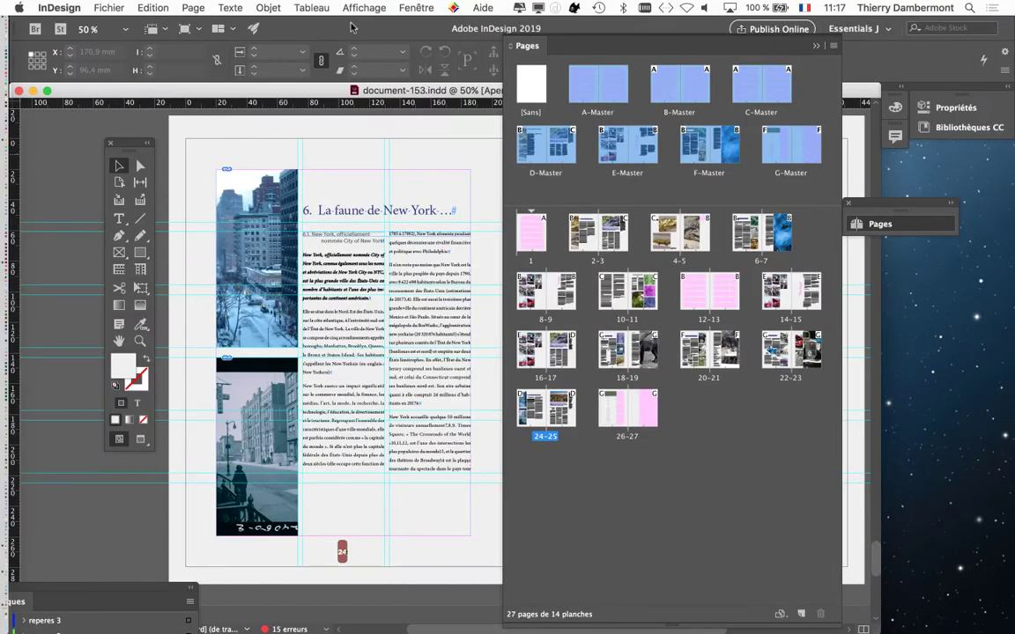
- Review the margins, columns and layout adjustment options of the selected master spreads, and cancel without applying changes
{"action": "left_click", "coordinate": [187, 8]}
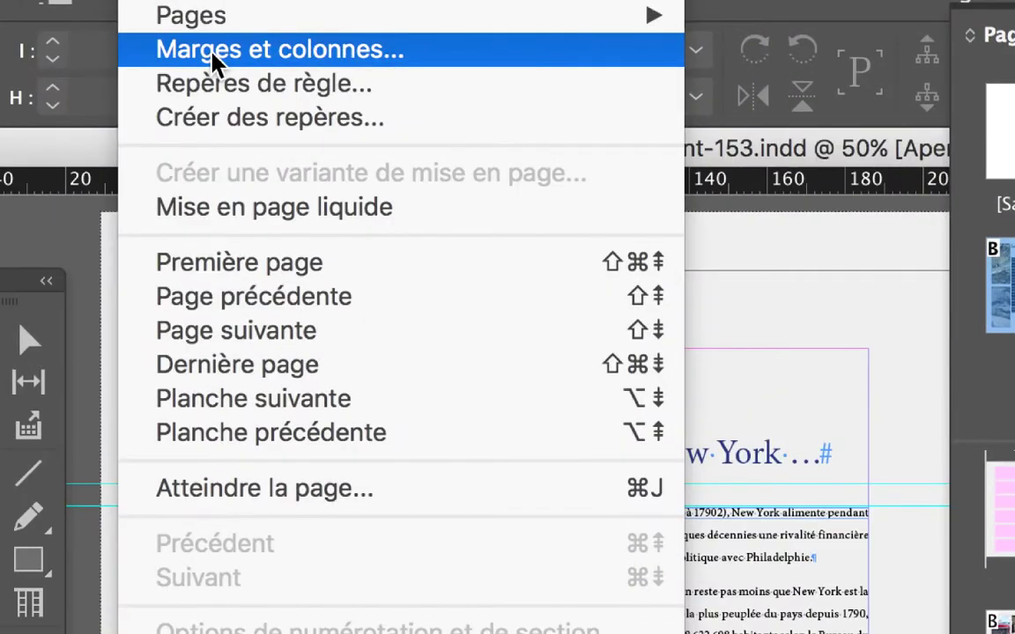
{"action": "left_click", "coordinate": [216, 53]}
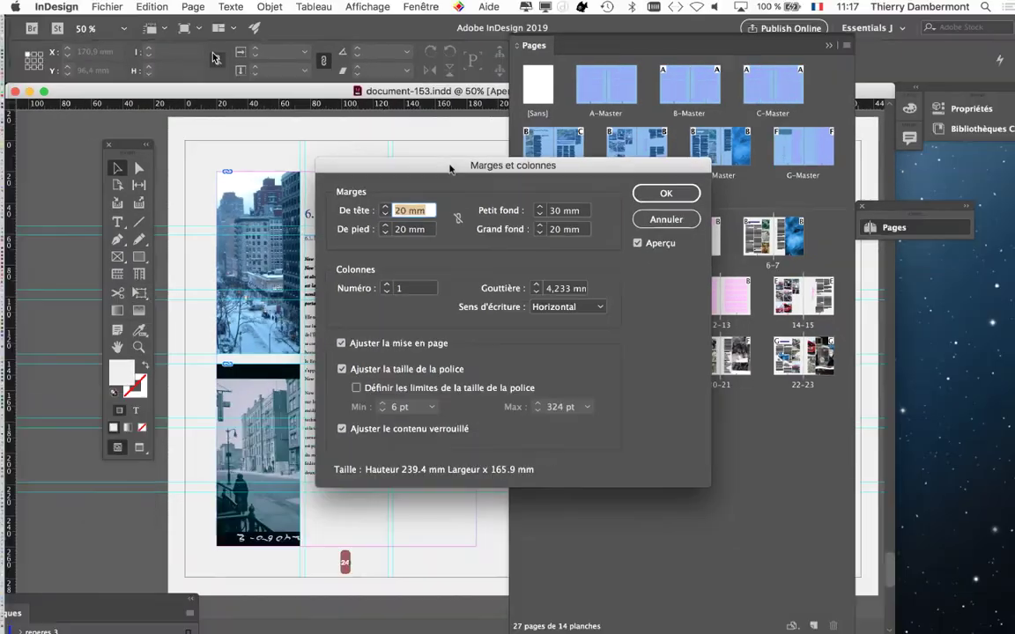
{"action": "left_click_drag", "start_coordinate": [492, 175], "coordinate": [500, 95]}
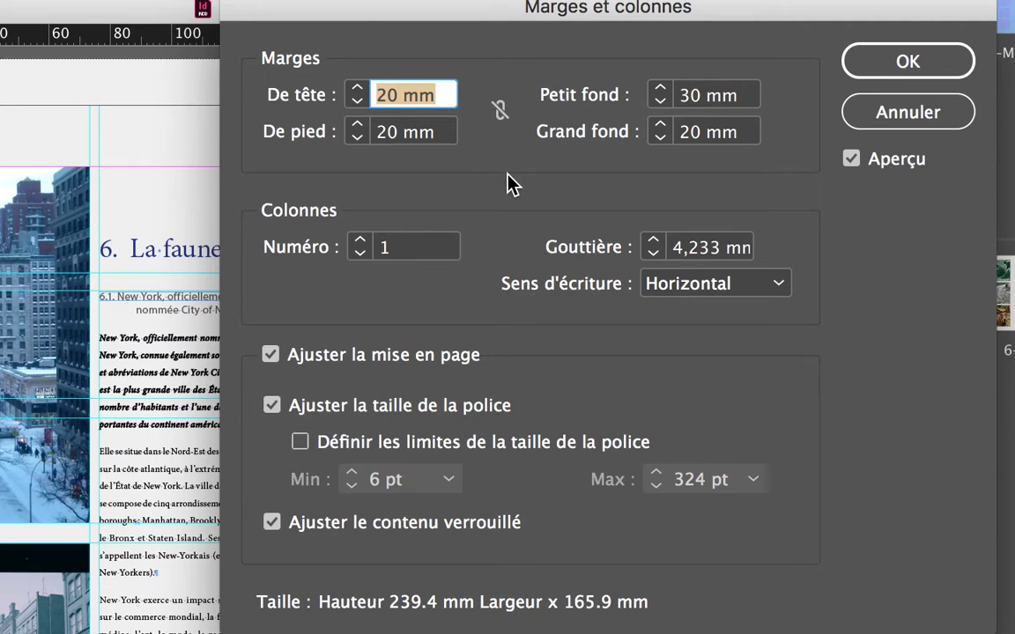
{"action": "key", "text": "Tab"}
{"action": "key", "text": "Tab"}
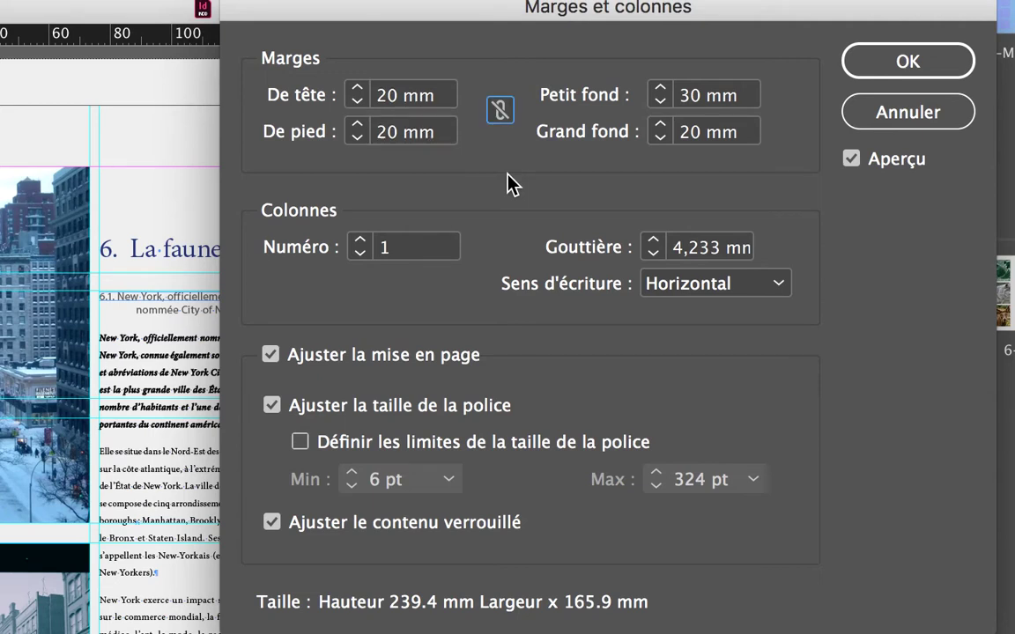
{"action": "key", "text": "Tab"}
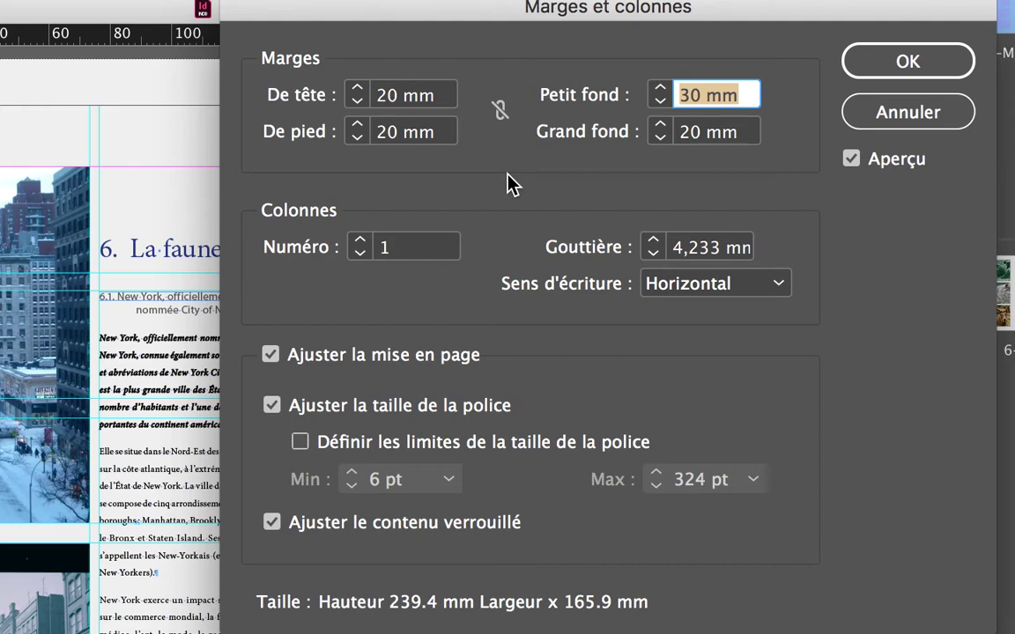
{"action": "key", "text": "Tab"}
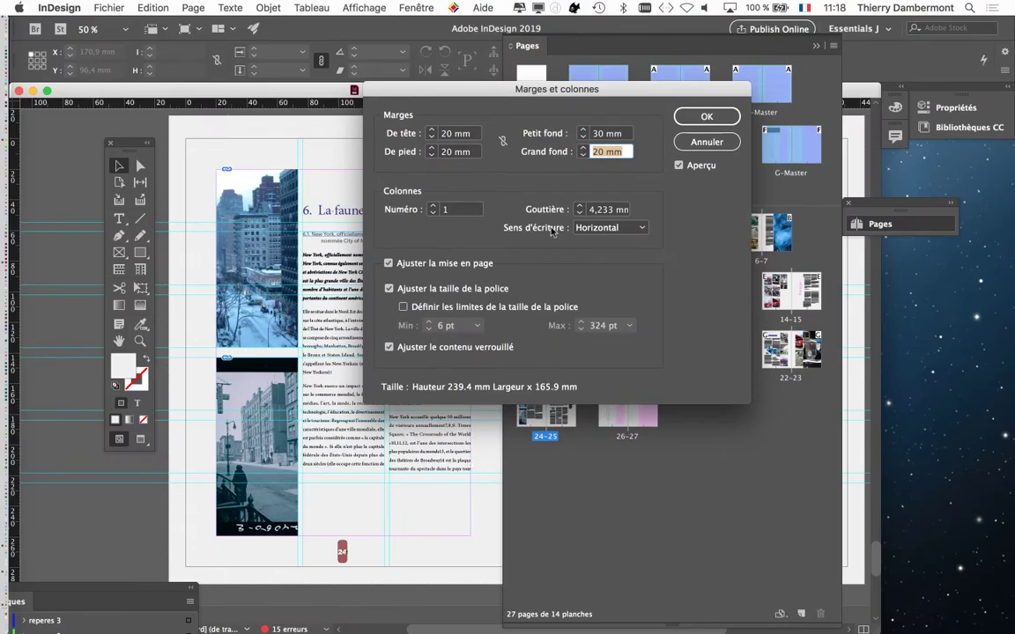
{"action": "left_click_drag", "start_coordinate": [606, 89], "coordinate": [715, 61]}
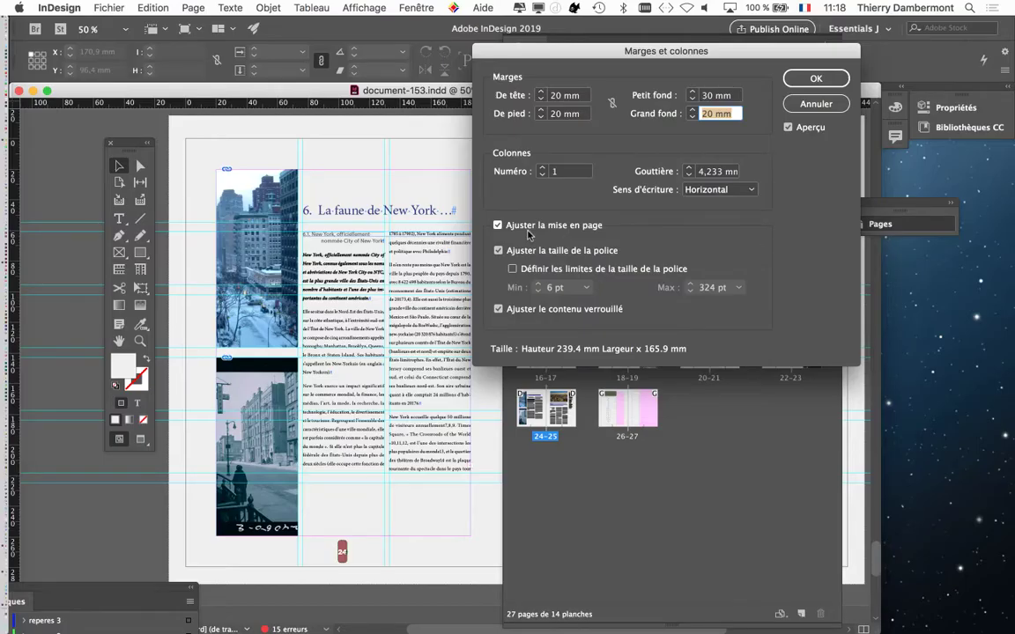
{"action": "left_click", "coordinate": [788, 110]}
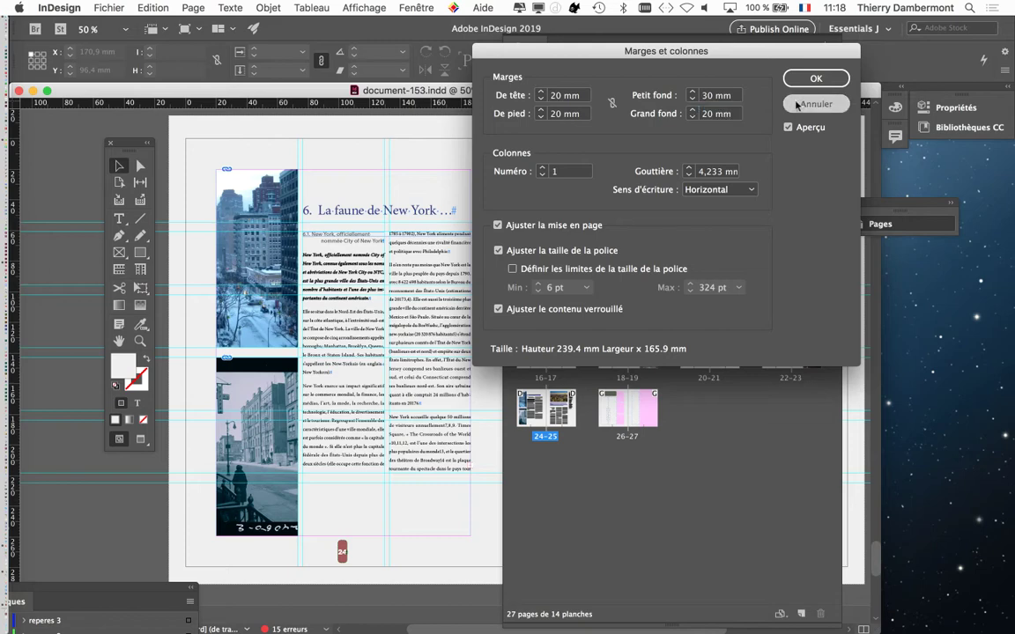
- Switch the document to Preview mode and move the page thumbnails clear of the page 24–25 spread
{"action": "key", "text": "w"}
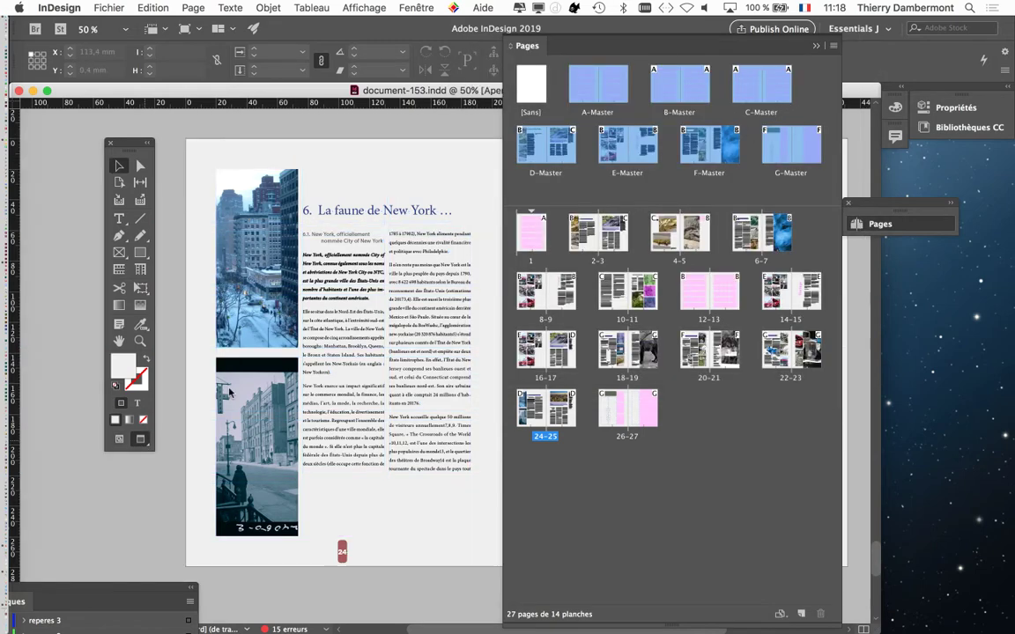
{"action": "left_click_drag", "start_coordinate": [538, 49], "coordinate": [649, 128]}
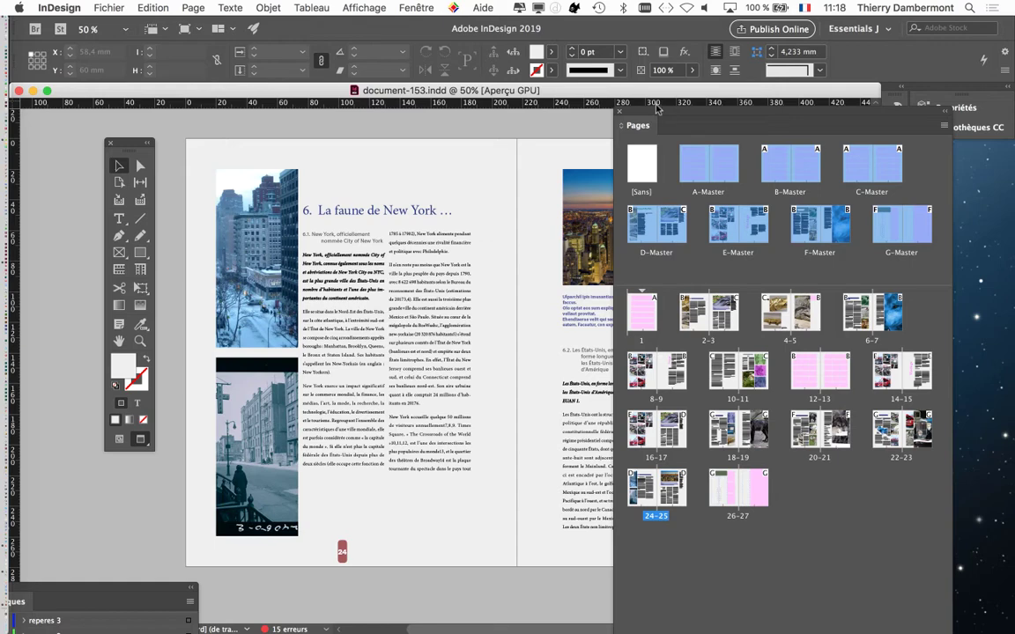
{"action": "left_click_drag", "start_coordinate": [657, 123], "coordinate": [815, 427]}
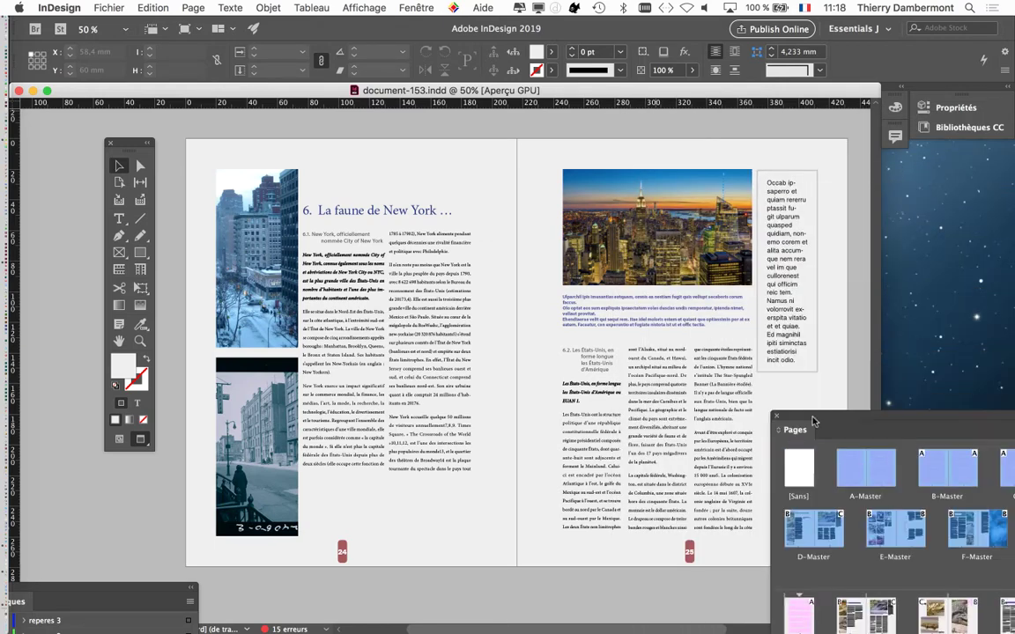
- Browse the spreads from page 20 to page 27 and examine their text and image layout in Preview mode
{"action": "scroll", "coordinate": [491, 350], "scroll_direction": "down", "scroll_amount": 1}
{"action": "scroll", "coordinate": [492, 350], "scroll_direction": "down", "scroll_amount": 5}
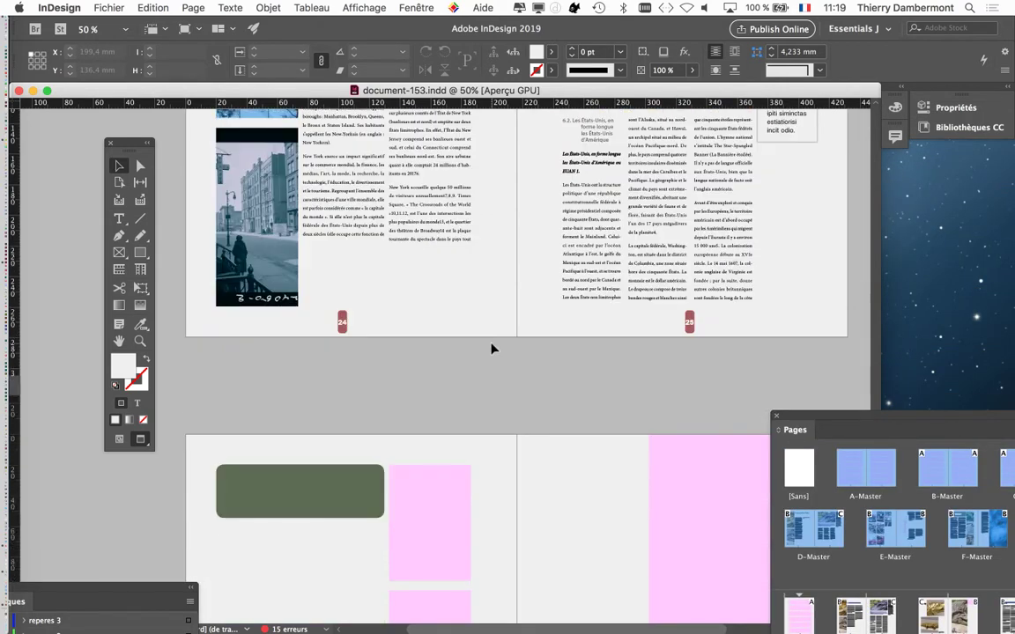
{"action": "scroll", "coordinate": [491, 350], "scroll_direction": "down", "scroll_amount": 3}
{"action": "scroll", "coordinate": [491, 350], "scroll_direction": "up", "scroll_amount": 15}
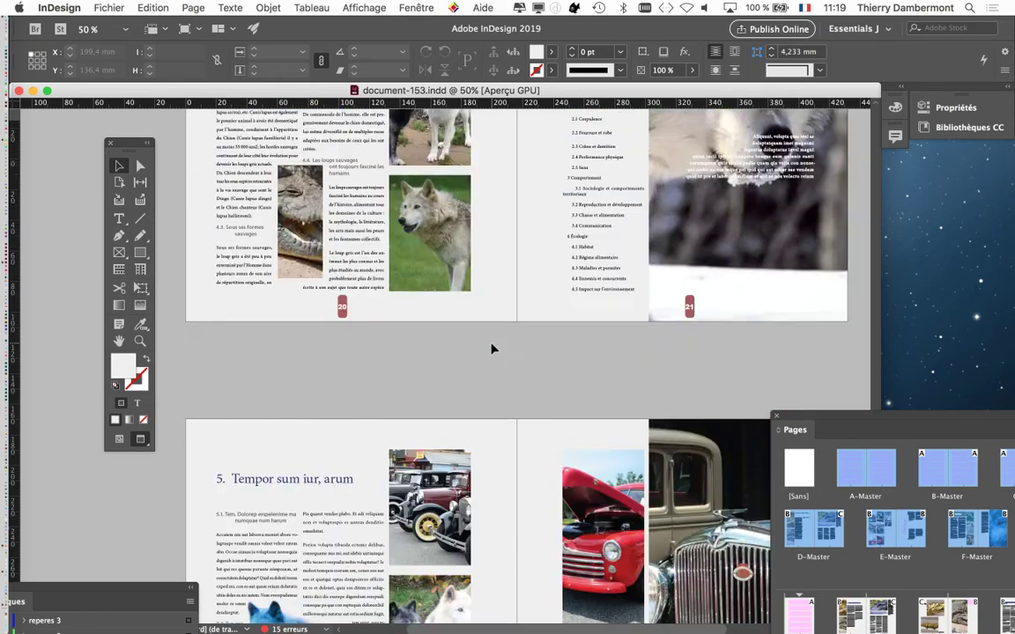
{"action": "scroll", "coordinate": [492, 350], "scroll_direction": "down", "scroll_amount": 2}
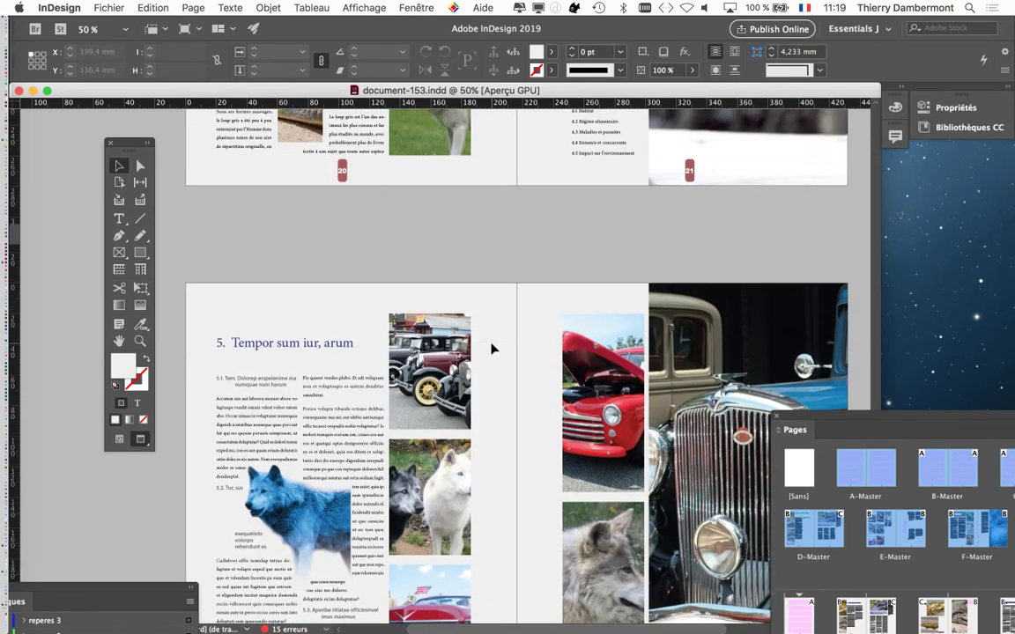
{"action": "scroll", "coordinate": [493, 349], "scroll_direction": "up", "scroll_amount": 5}
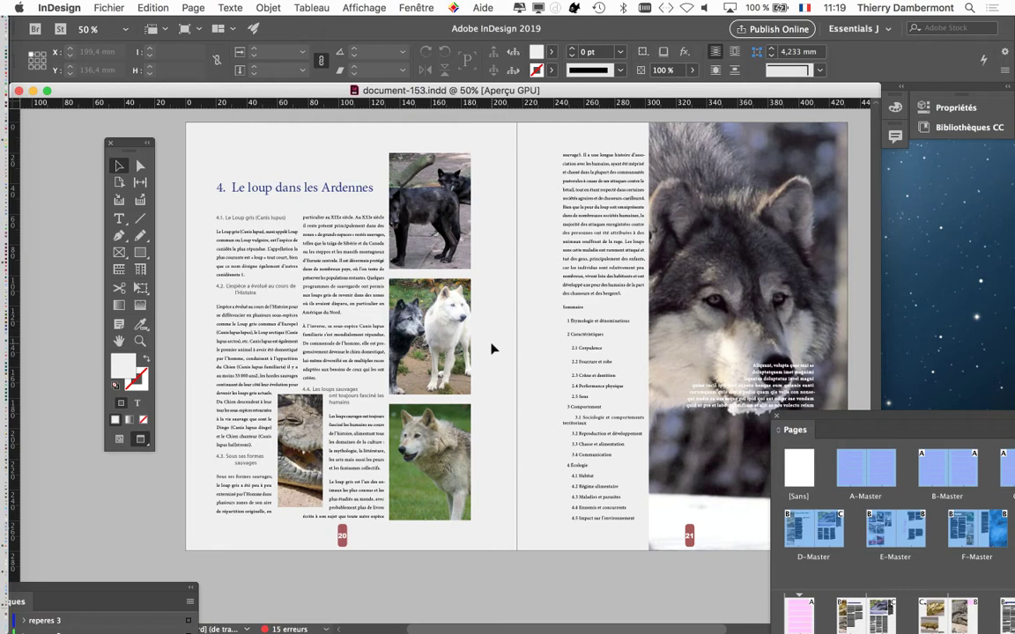
{"action": "left_click_drag", "start_coordinate": [838, 431], "coordinate": [940, 529]}
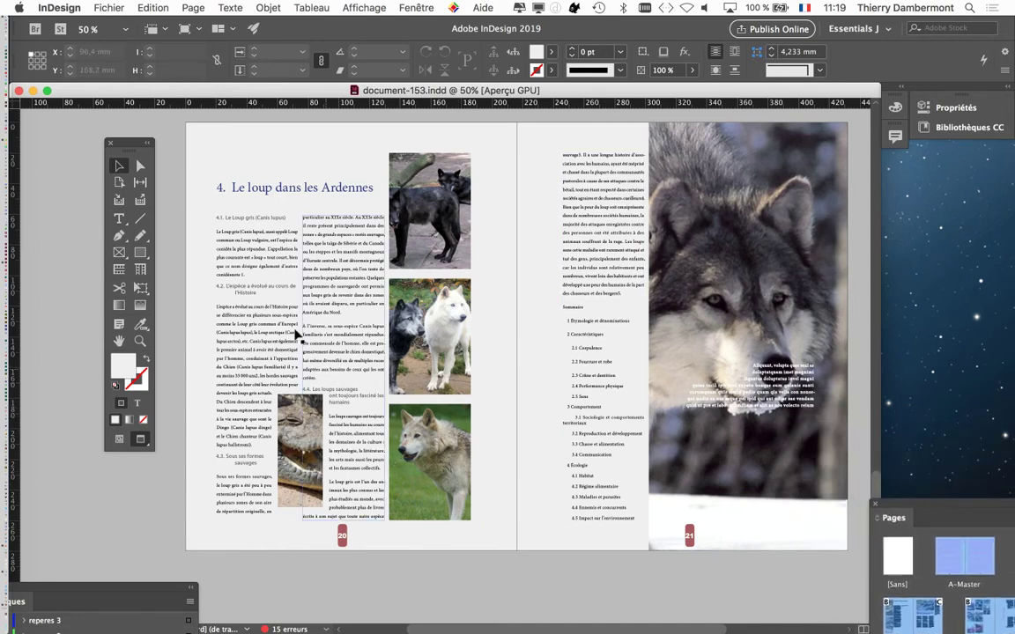
{"action": "scroll", "coordinate": [578, 433], "scroll_direction": "down", "scroll_amount": 10}
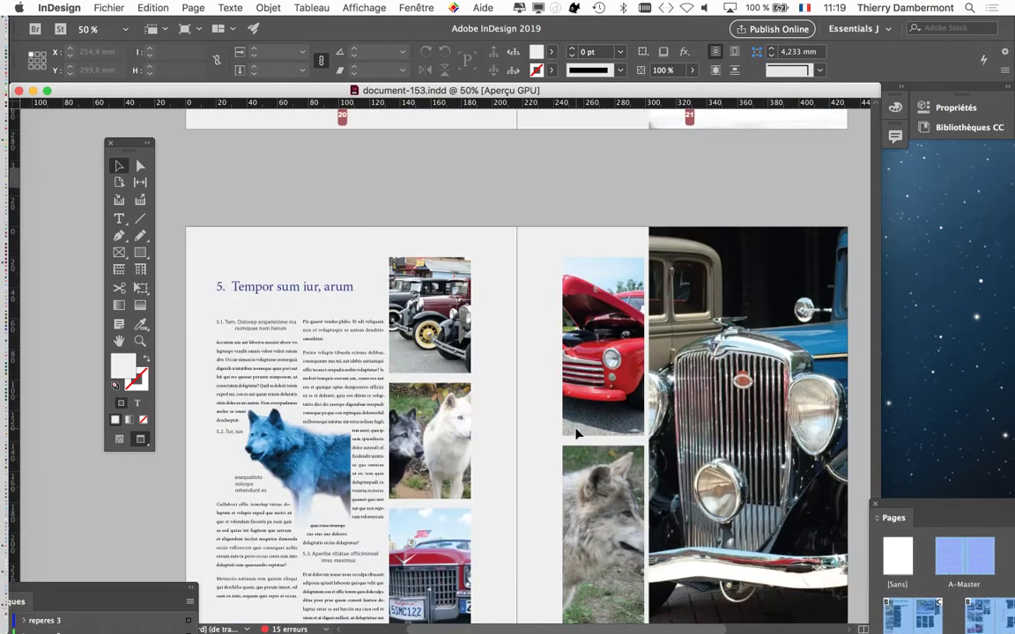
{"action": "scroll", "coordinate": [577, 434], "scroll_direction": "down", "scroll_amount": 2}
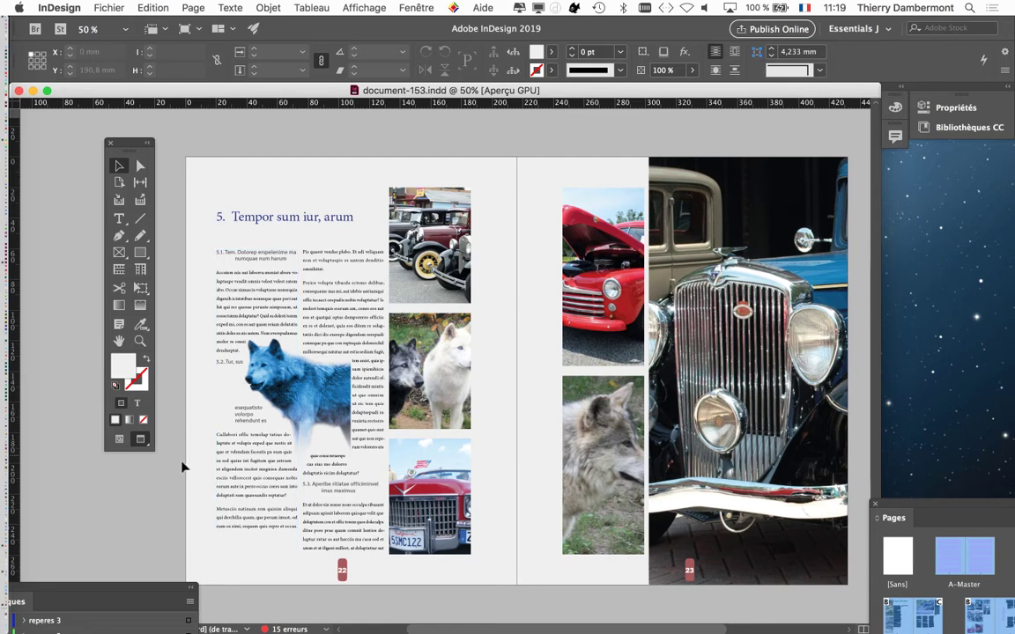
{"action": "scroll", "coordinate": [212, 474], "scroll_direction": "down", "scroll_amount": 2}
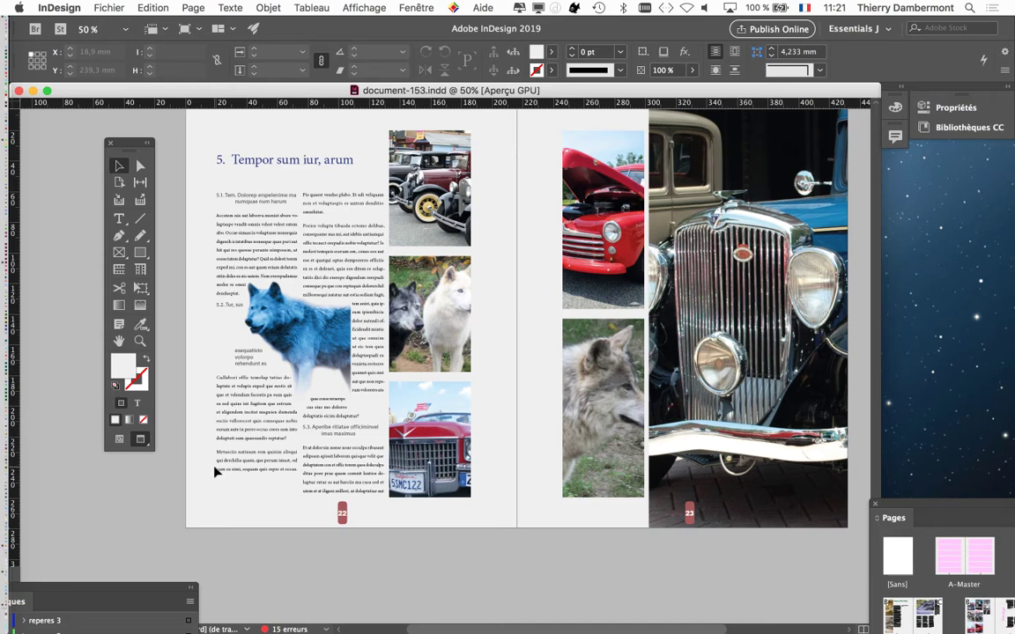
- Move the floating toolbox farther from the page 22–23 spread and reposition the spread so it is fully visible
{"action": "left_click", "coordinate": [317, 417]}
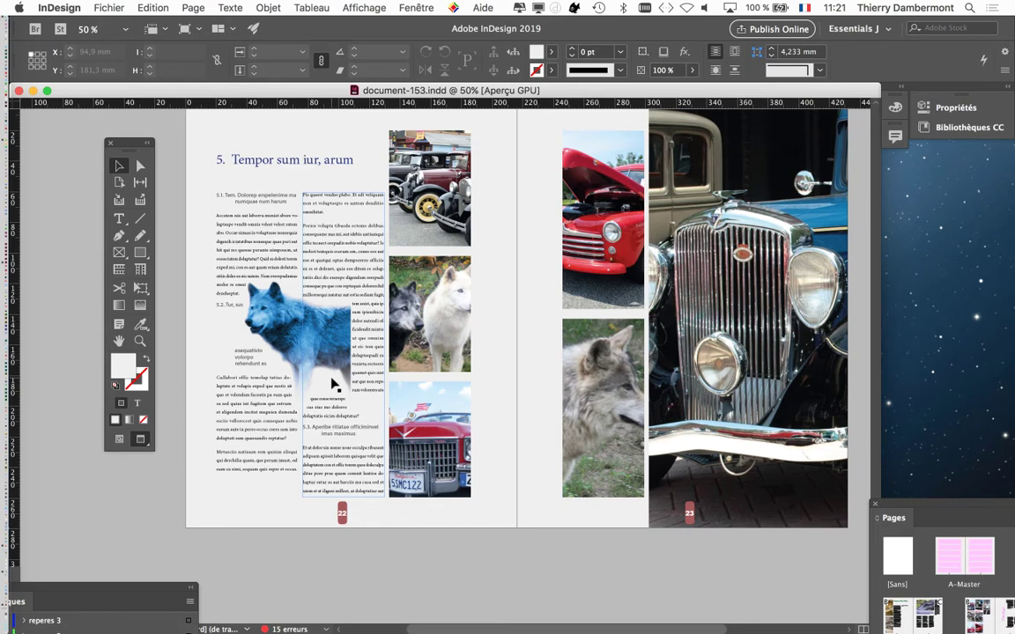
{"action": "left_click_drag", "start_coordinate": [132, 145], "coordinate": [68, 150]}
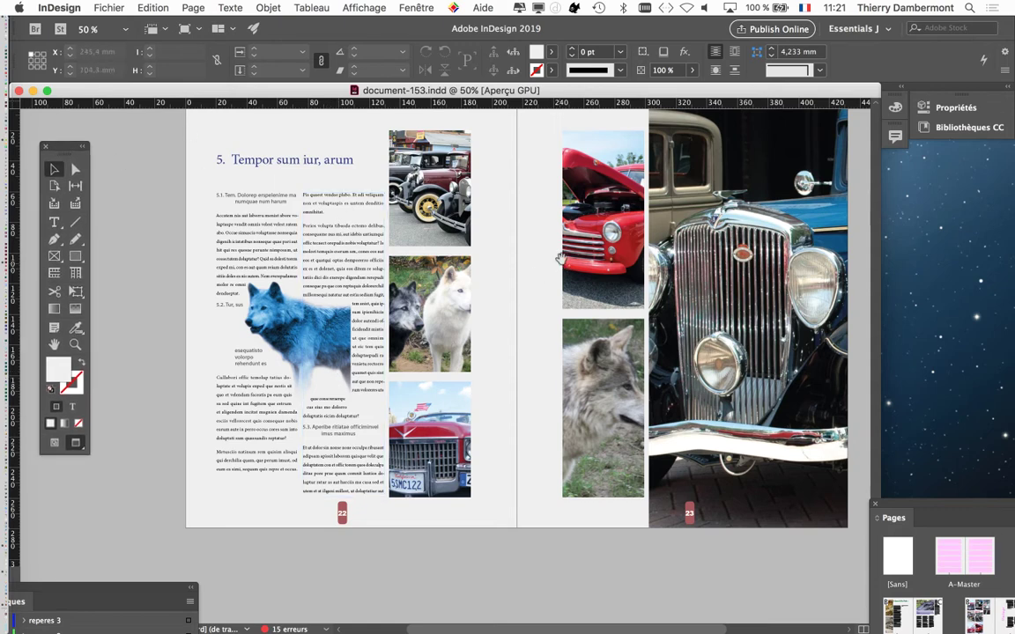
{"action": "scroll", "coordinate": [506, 321], "scroll_direction": "up", "scroll_amount": 2}
{"action": "scroll", "coordinate": [507, 321], "scroll_direction": "down", "scroll_amount": 1}
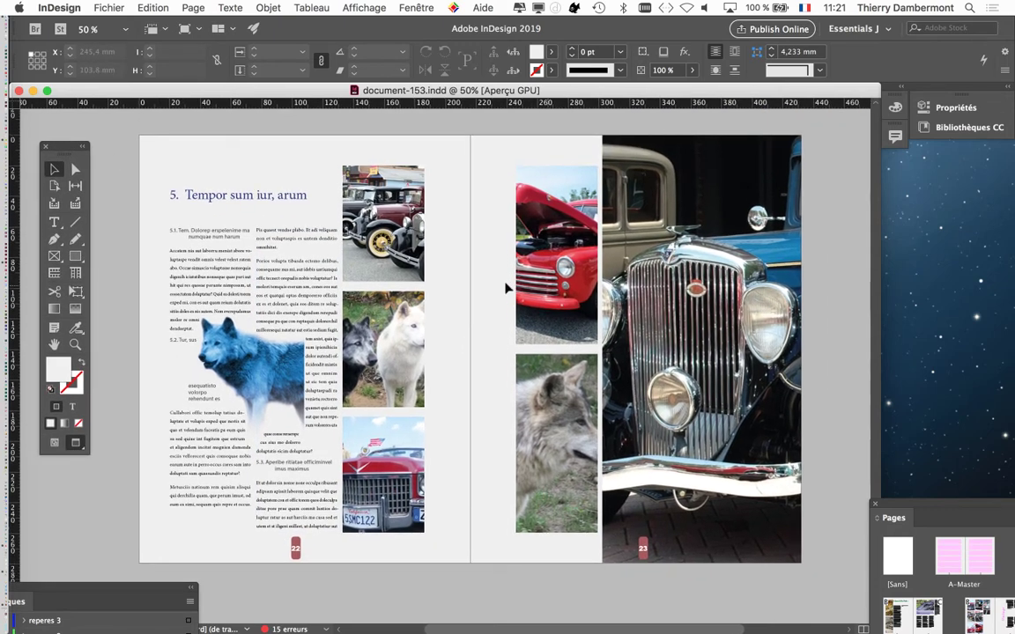
{"action": "scroll", "coordinate": [506, 288], "scroll_direction": "down", "scroll_amount": 1}
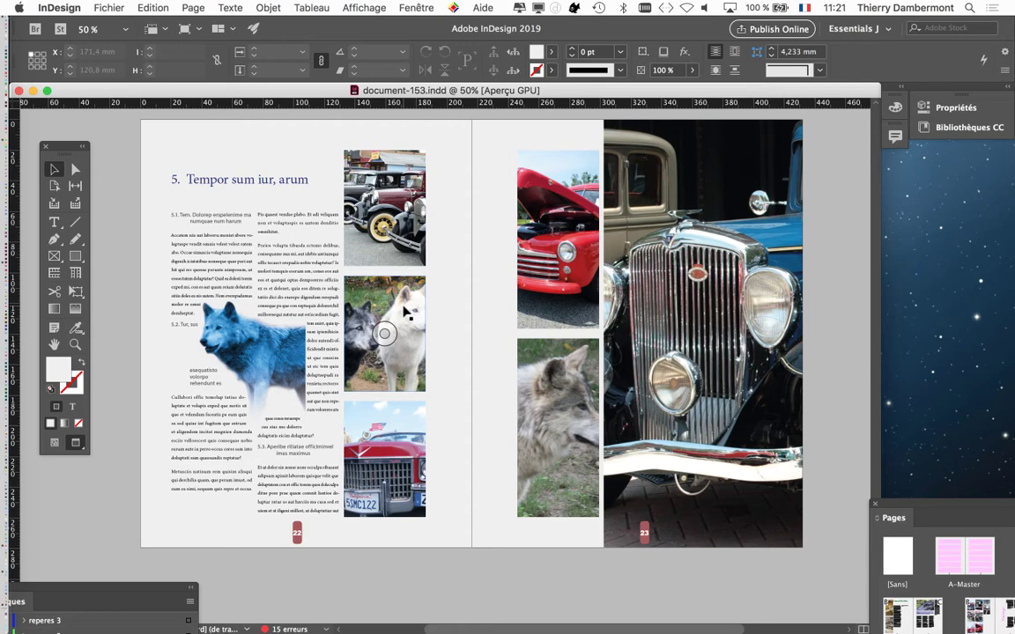
- Use Adjust Layout to switch the document's Letter-format pages to landscape orientation, and dismiss the resulting alert
{"action": "left_click", "coordinate": [108, 8]}
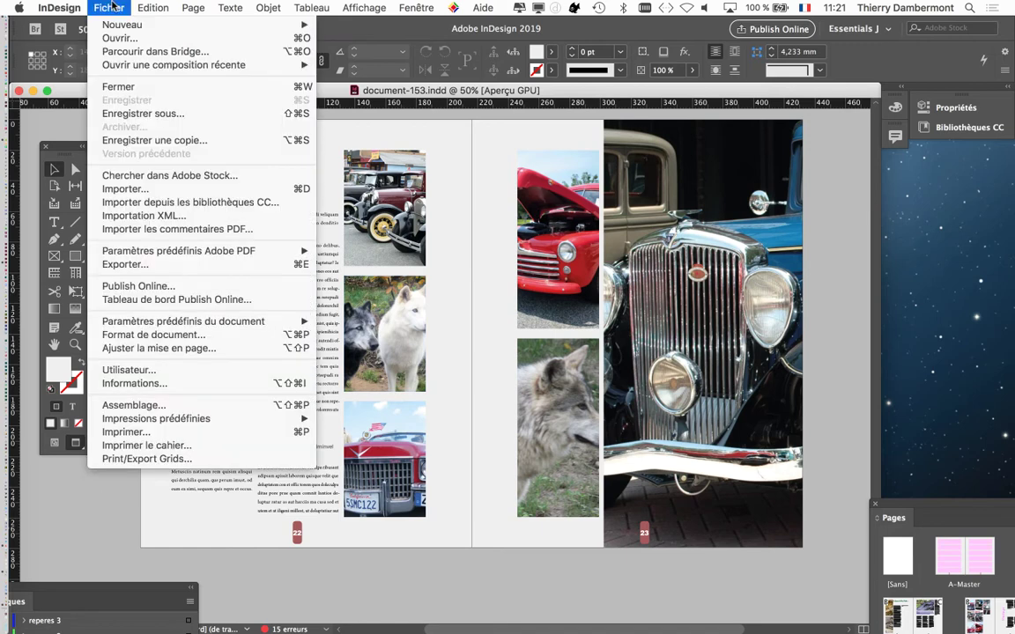
{"action": "left_click", "coordinate": [167, 348]}
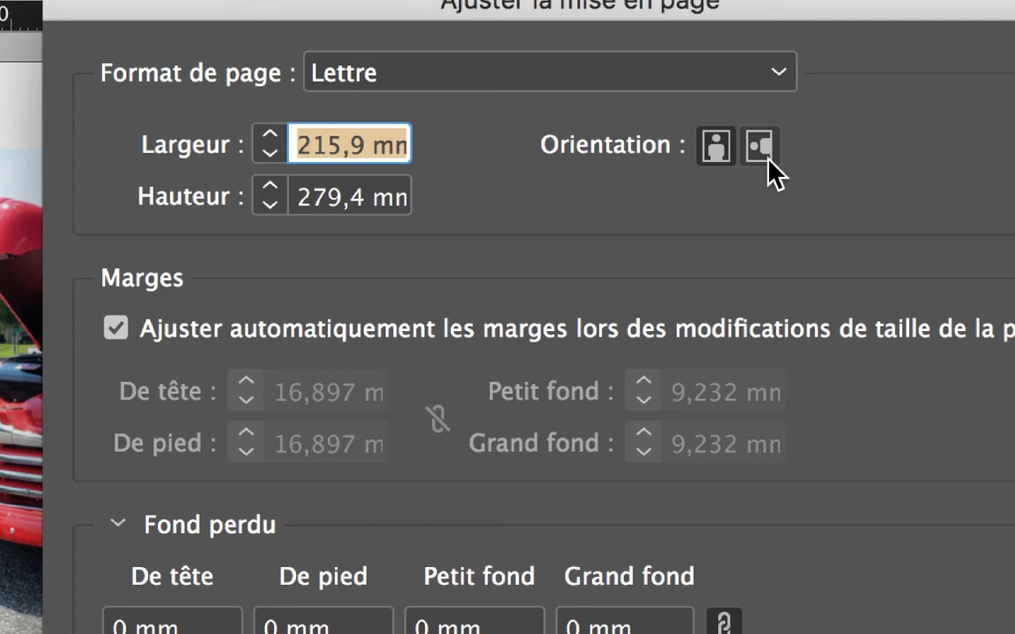
{"action": "left_click", "coordinate": [763, 151]}
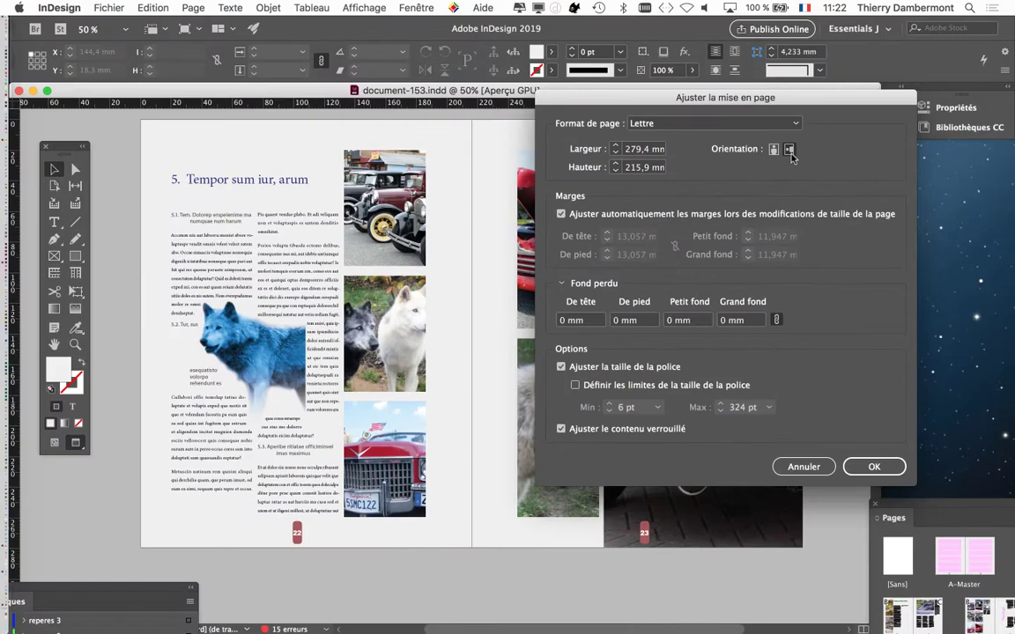
{"action": "left_click", "coordinate": [873, 467]}
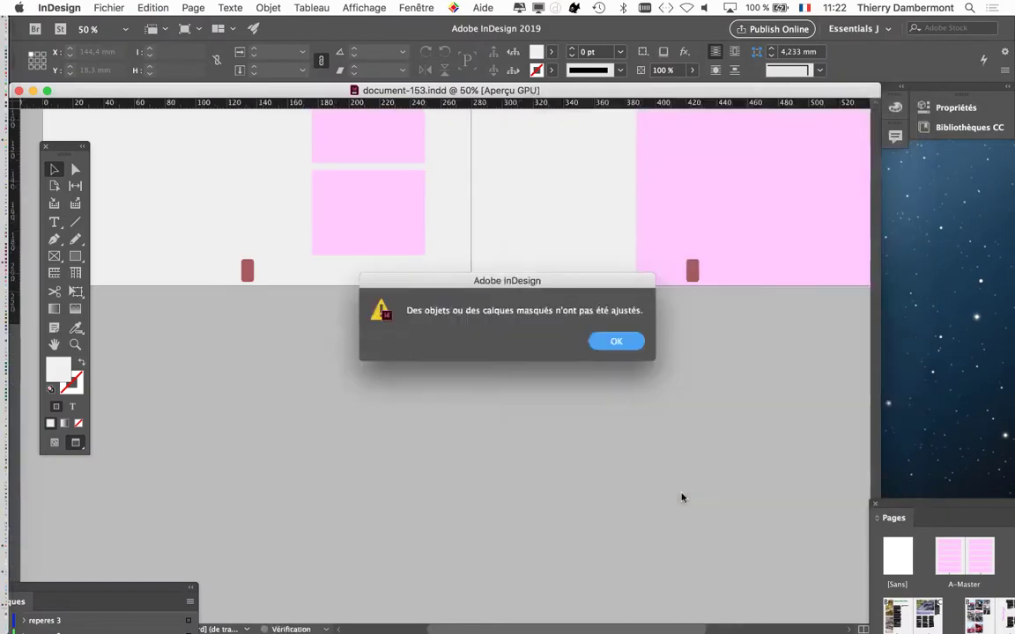
{"action": "left_click", "coordinate": [614, 343]}
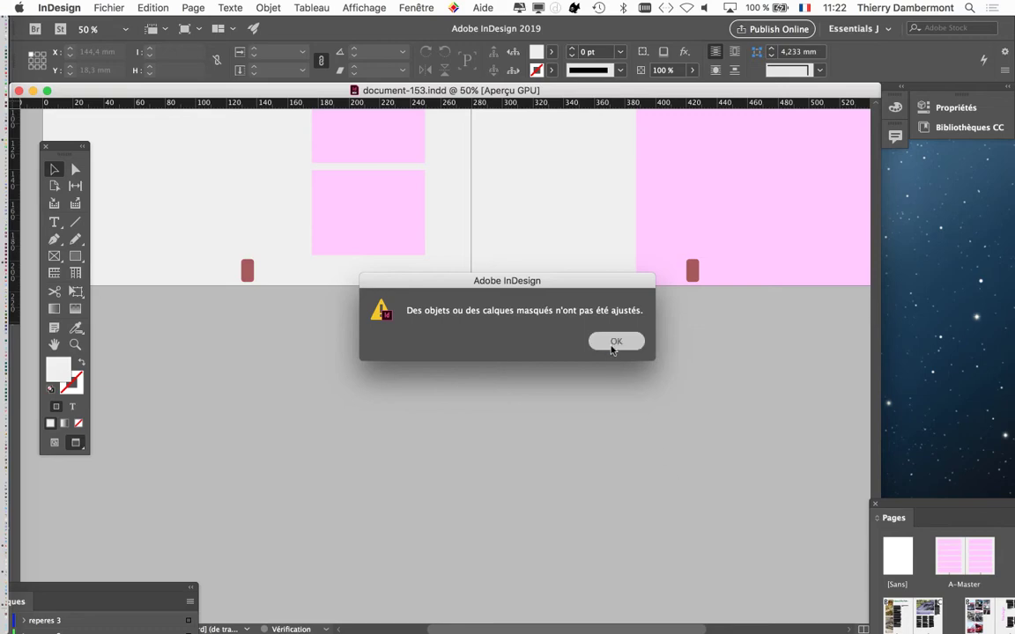
- Return to the page 22–23 spread and examine how its text and images are arranged in the landscape format
{"action": "scroll", "coordinate": [587, 361], "scroll_direction": "up", "scroll_amount": 3}
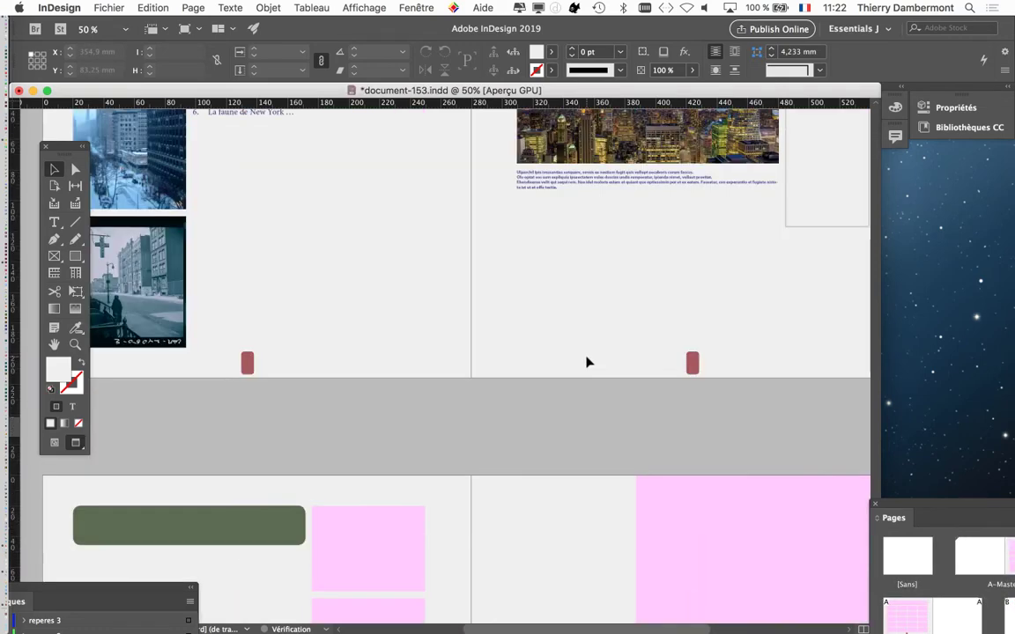
{"action": "scroll", "coordinate": [587, 360], "scroll_direction": "up", "scroll_amount": 5}
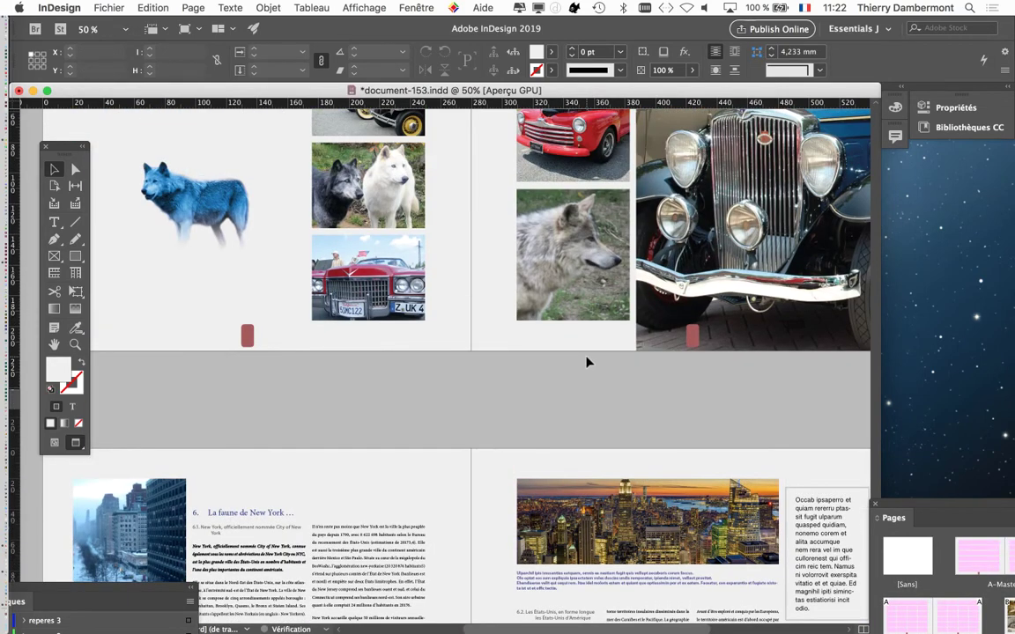
{"action": "scroll", "coordinate": [588, 363], "scroll_direction": "up", "scroll_amount": 4}
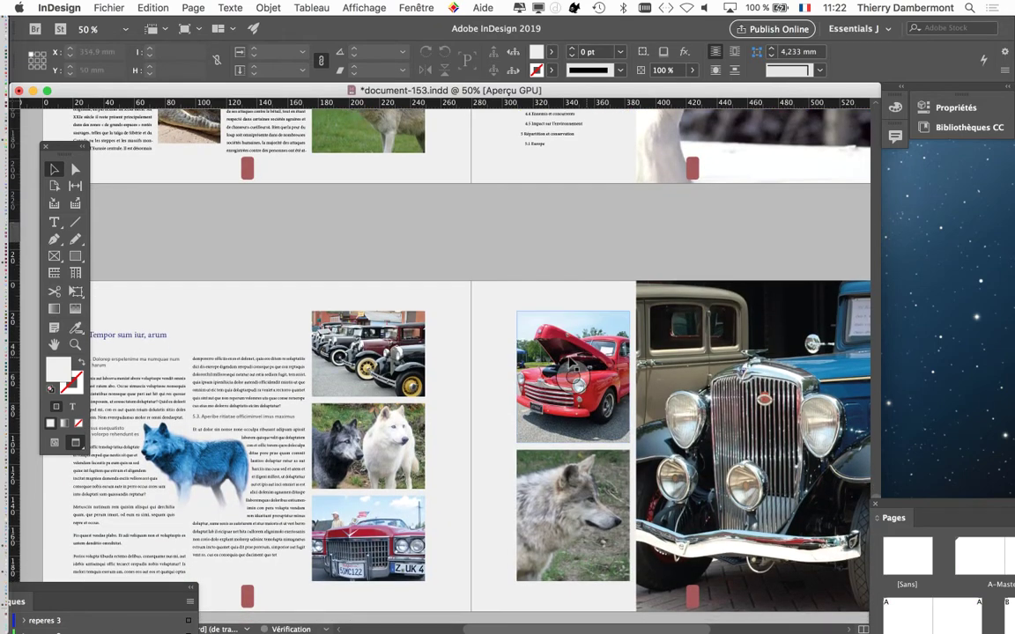
{"action": "left_click_drag", "start_coordinate": [300, 306], "coordinate": [450, 203]}
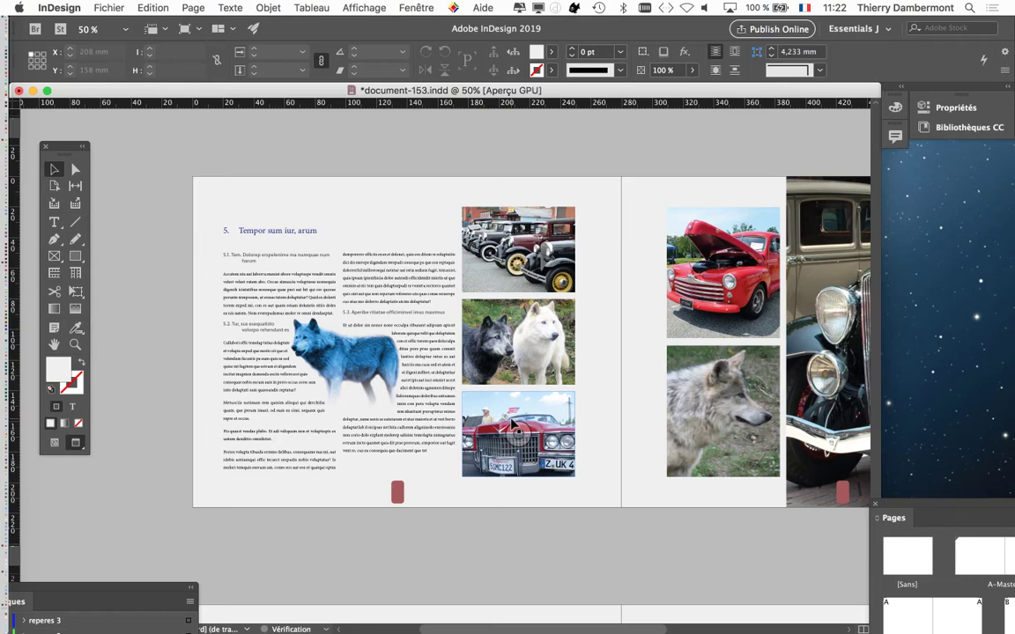
{"action": "scroll", "coordinate": [467, 388], "scroll_direction": "down", "scroll_amount": 1}
{"action": "scroll", "coordinate": [467, 388], "scroll_direction": "right", "scroll_amount": 1}
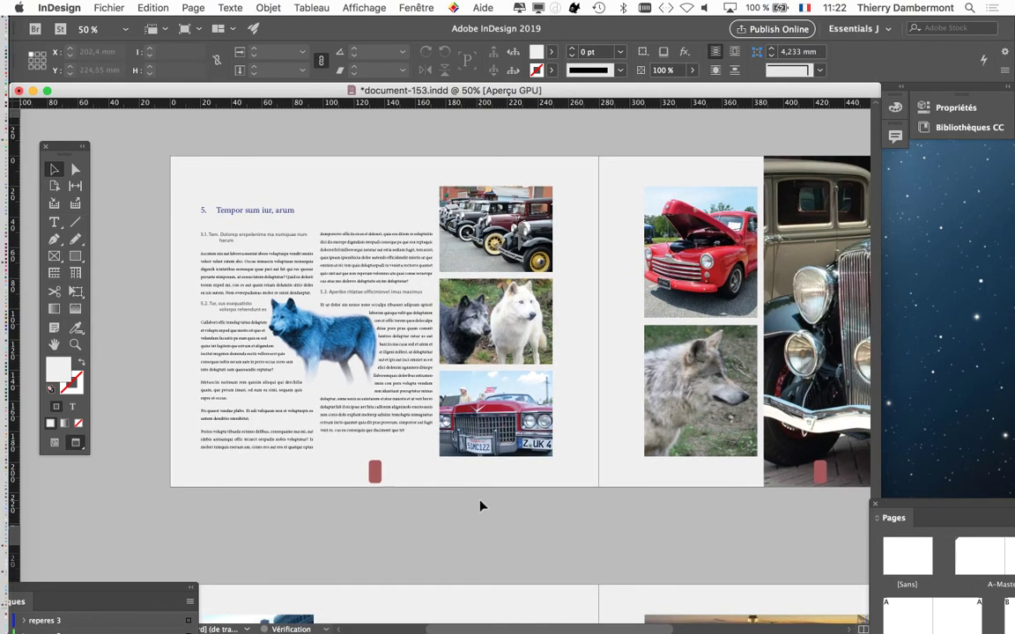